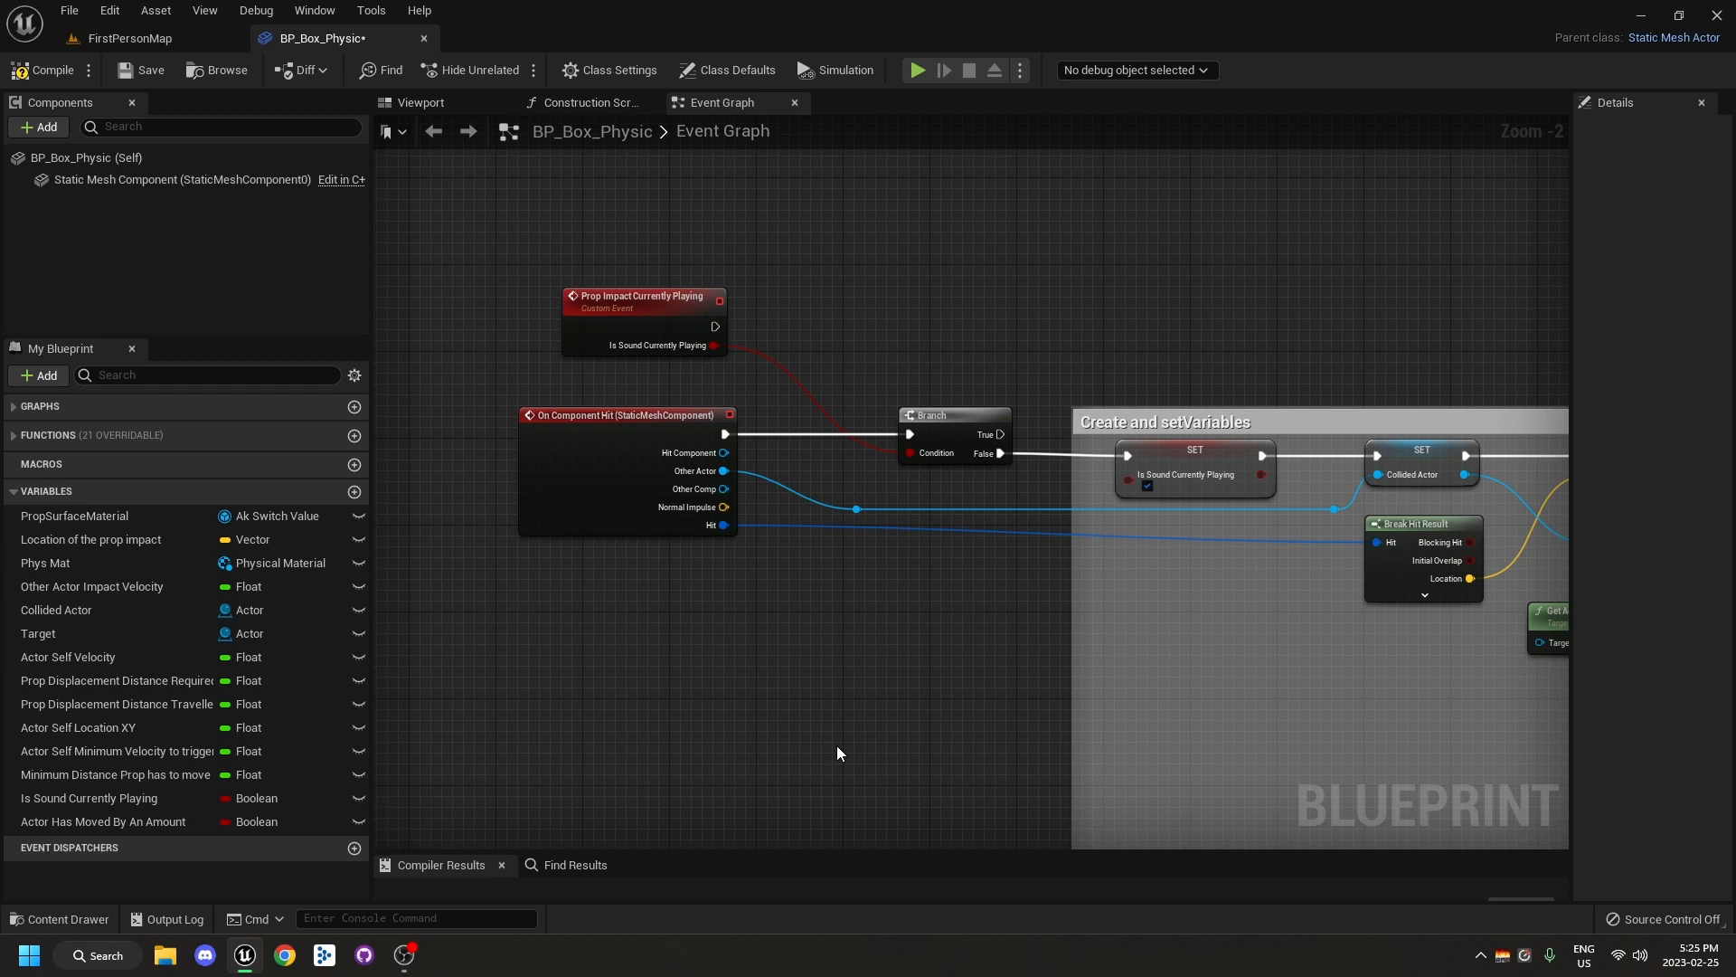
Step: Pan the Event Graph right to the SET nodes and the 'Actor has moved by a certain amount' check
{"action": "mouse_move", "coordinate": [1306, 770]}
{"action": "right_mouse_down"}
{"action": "mouse_move", "coordinate": [640, 511]}
{"action": "mouse_move", "coordinate": [659, 508]}
{"action": "right_mouse_up"}
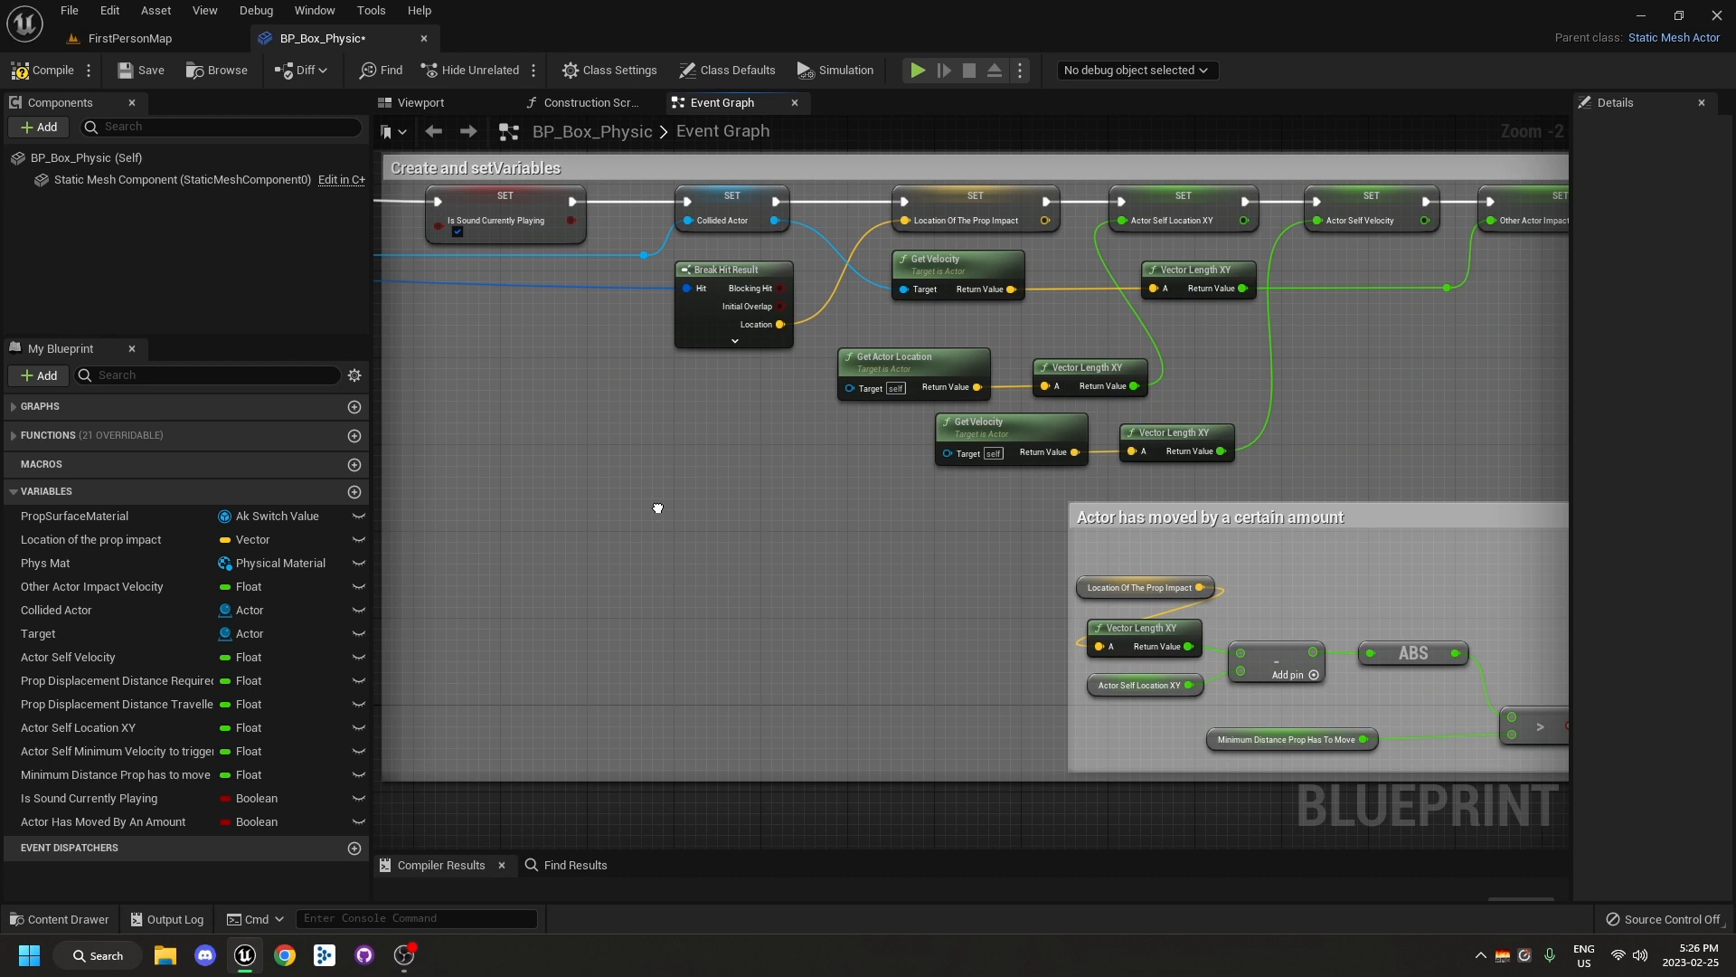
{"action": "right_click_drag", "start_coordinate": [658, 508], "coordinate": [648, 514]}
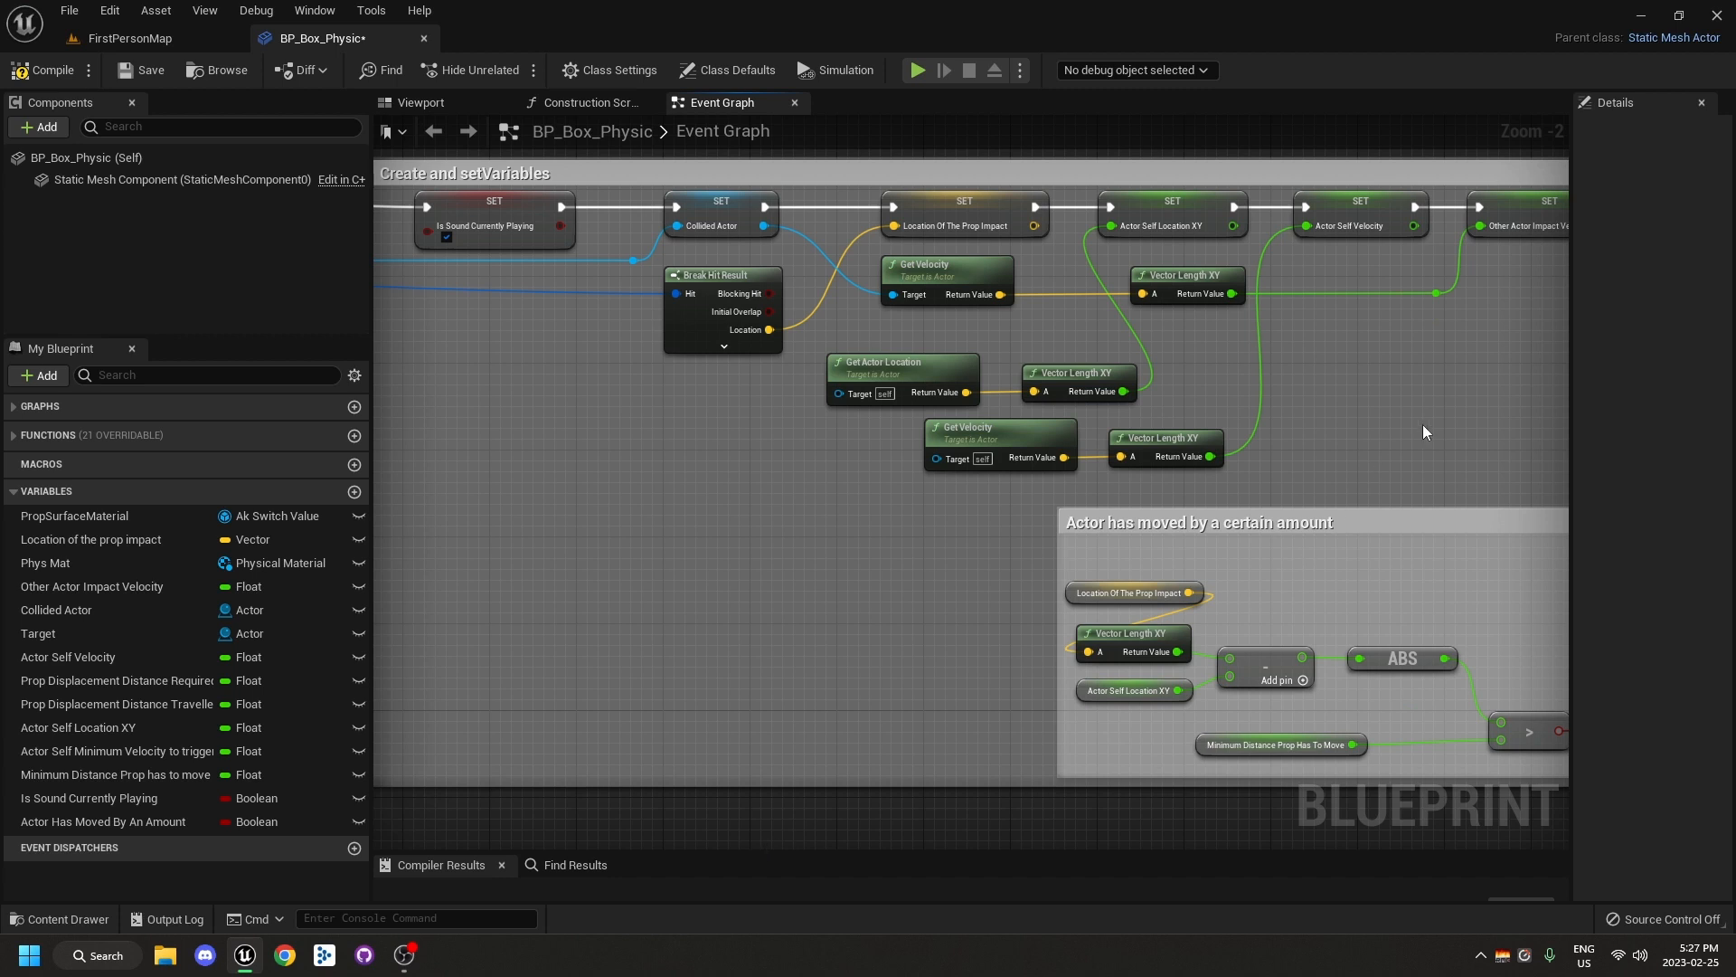
Step: Pan past the 'Gate to control # of calls' group toward the Set RTPCValue group
{"action": "mouse_move", "coordinate": [1365, 350]}
{"action": "right_mouse_down"}
{"action": "mouse_move", "coordinate": [407, 325]}
{"action": "mouse_move", "coordinate": [657, 324]}
{"action": "right_mouse_up"}
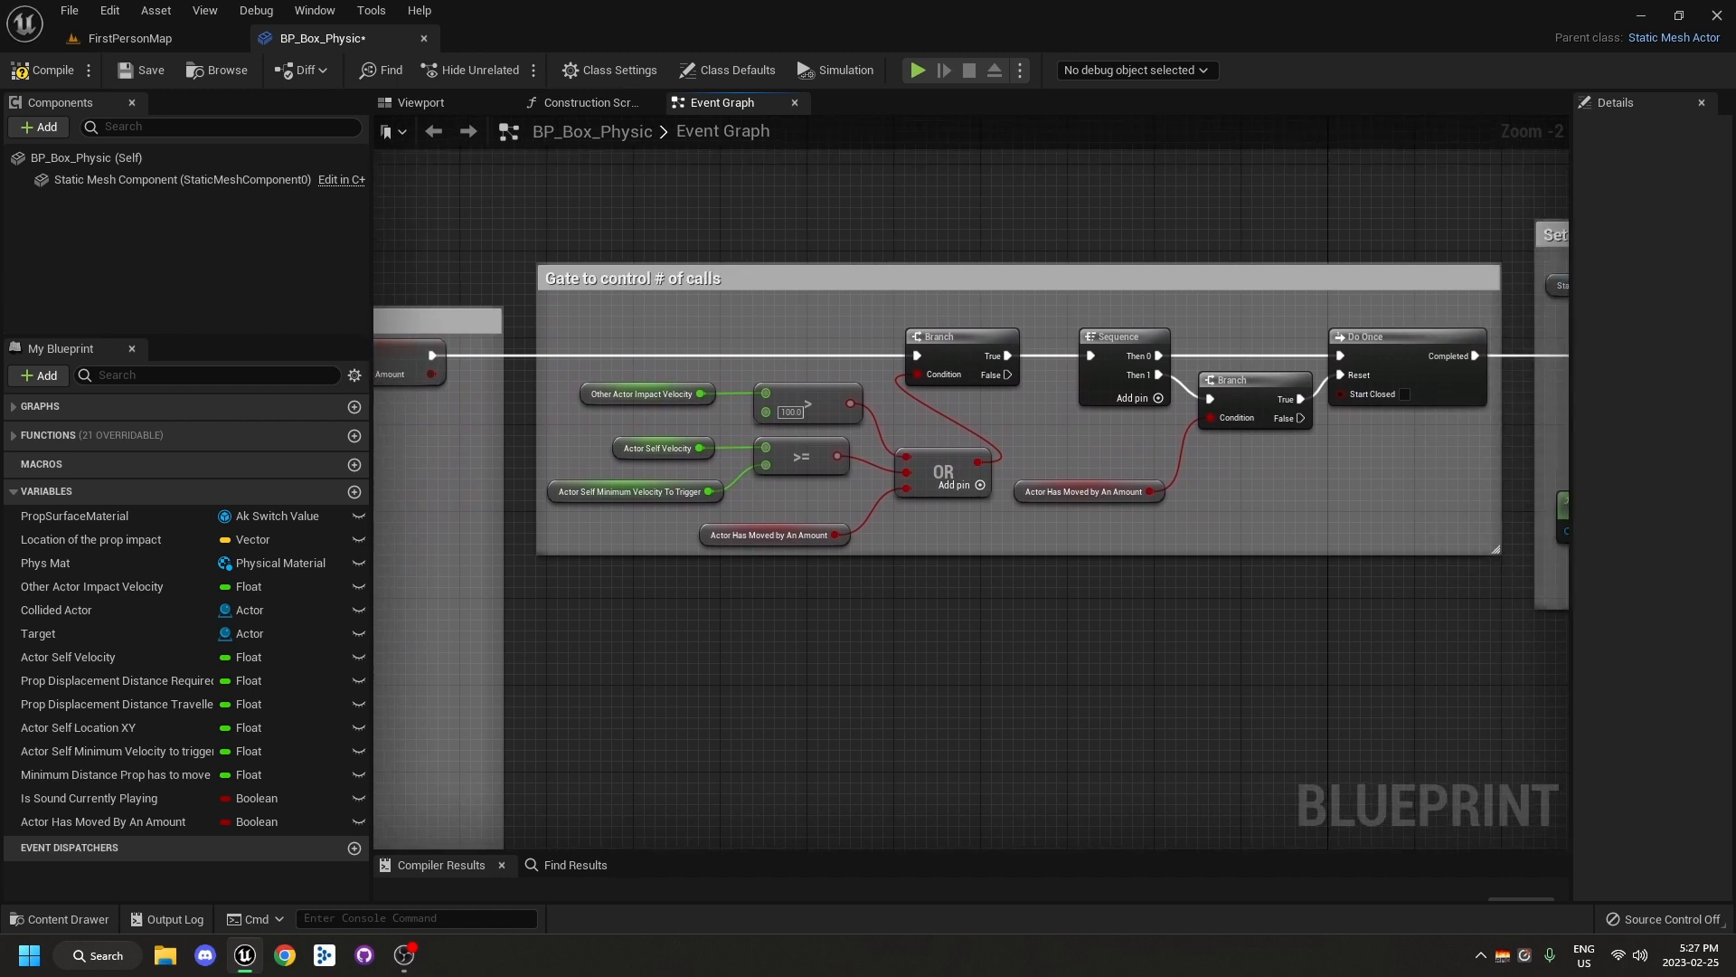
{"action": "right_click_drag", "start_coordinate": [792, 630], "coordinate": [636, 645]}
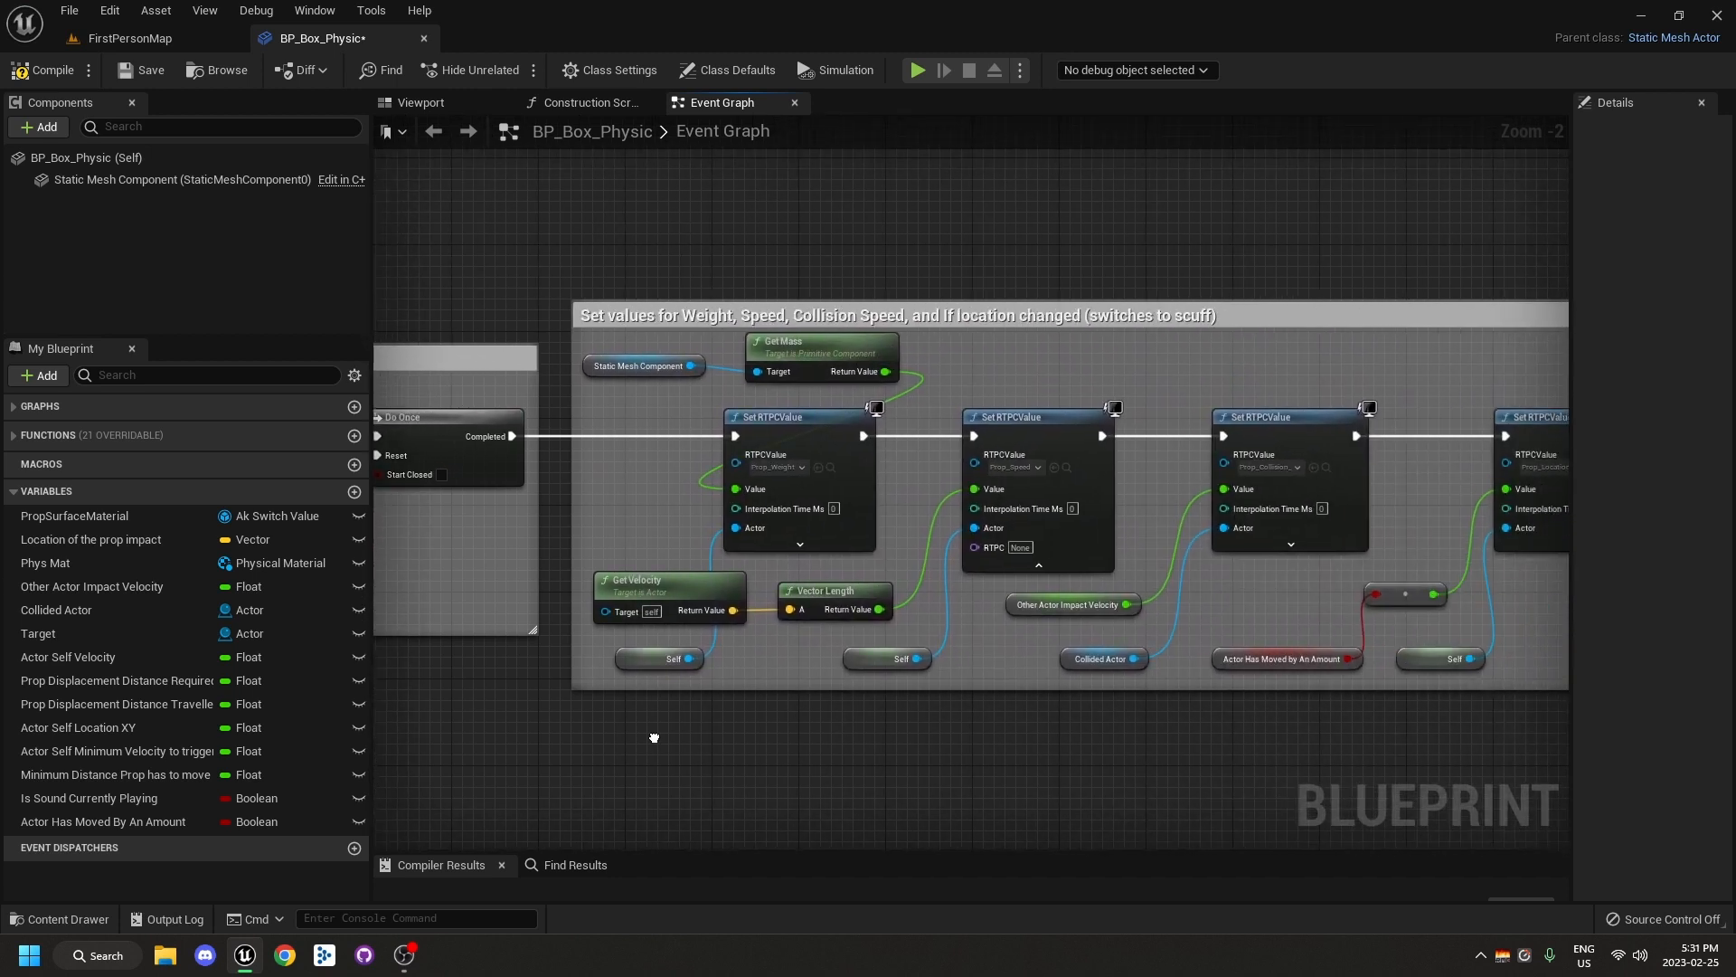
Step: Centre the comment with its four Set RTPCValue nodes for weight, speed, collision speed and location change
{"action": "right_click_drag", "start_coordinate": [519, 736], "coordinate": [493, 718]}
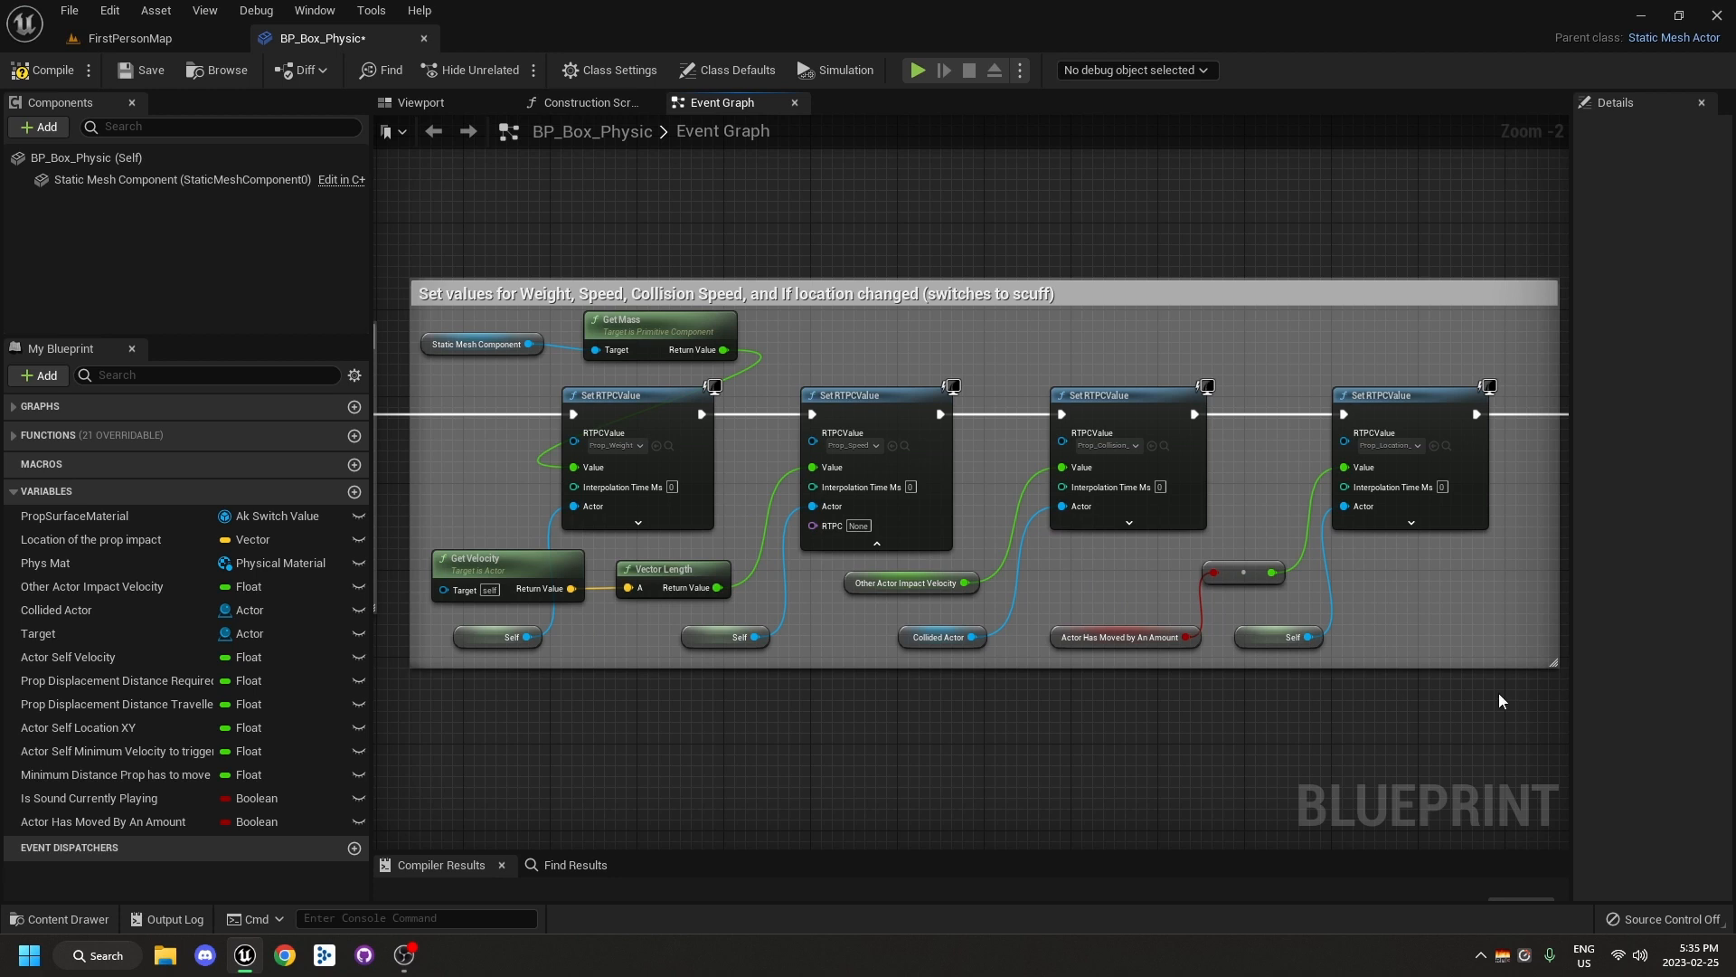
Step: Pan left to the Post Event at Location node and the Prop Impact Currently Playing call
{"action": "right_click_drag", "start_coordinate": [1499, 700], "coordinate": [623, 690]}
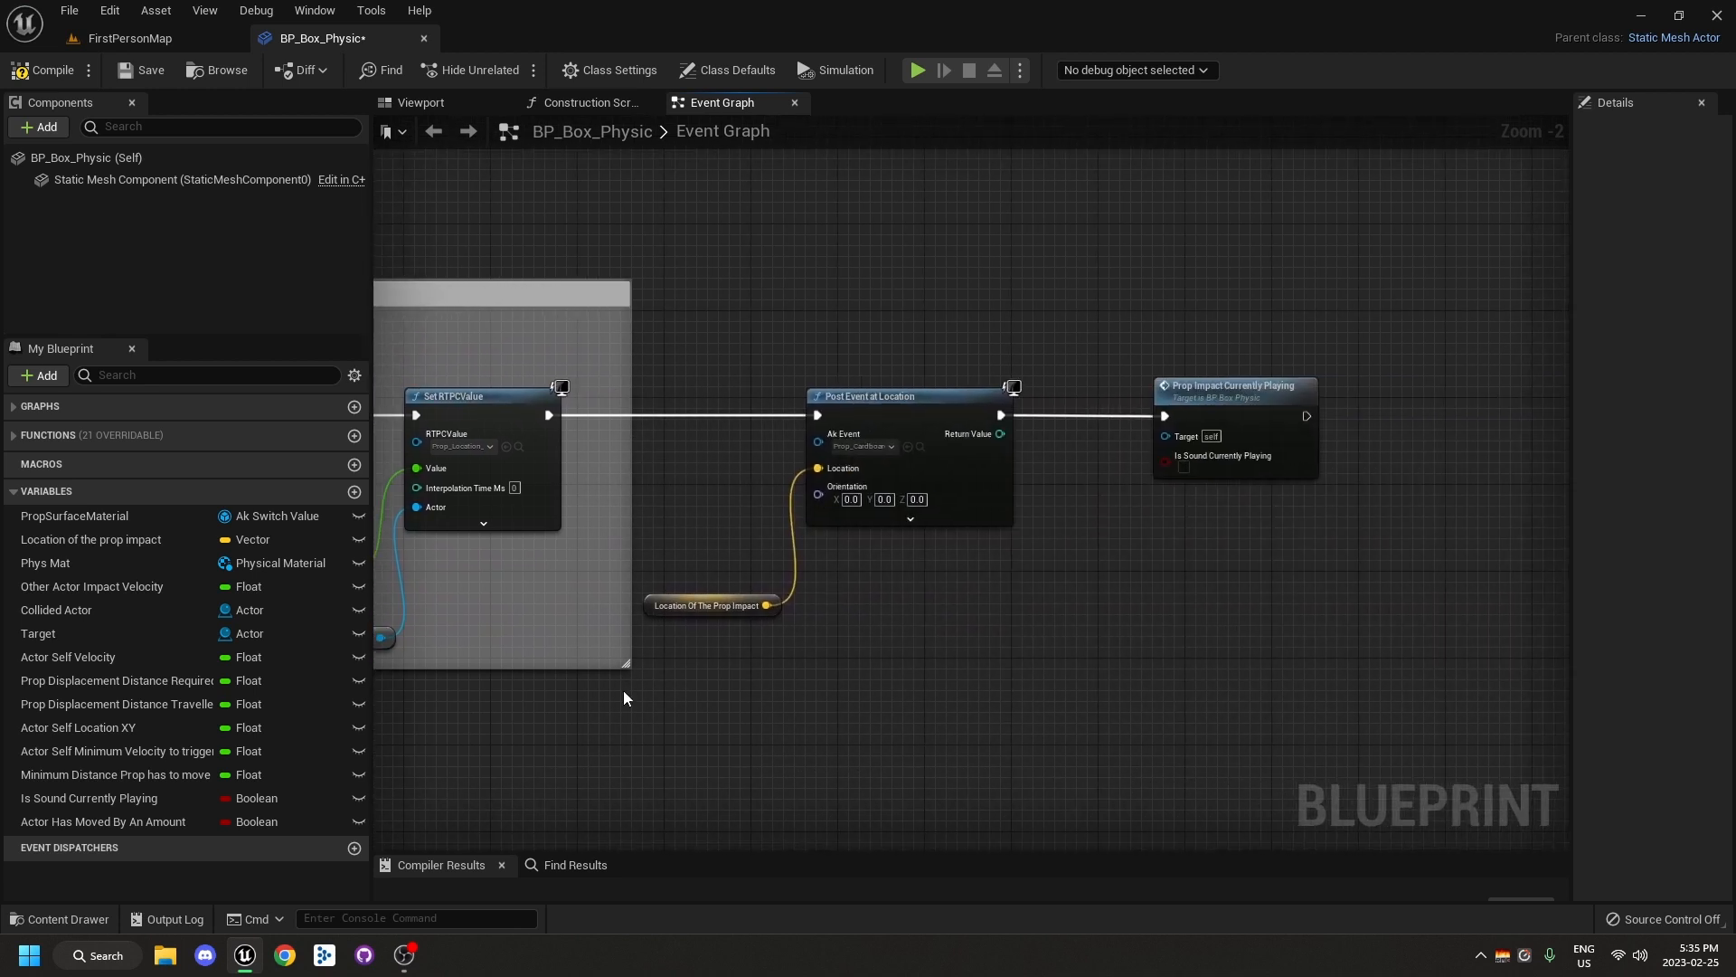